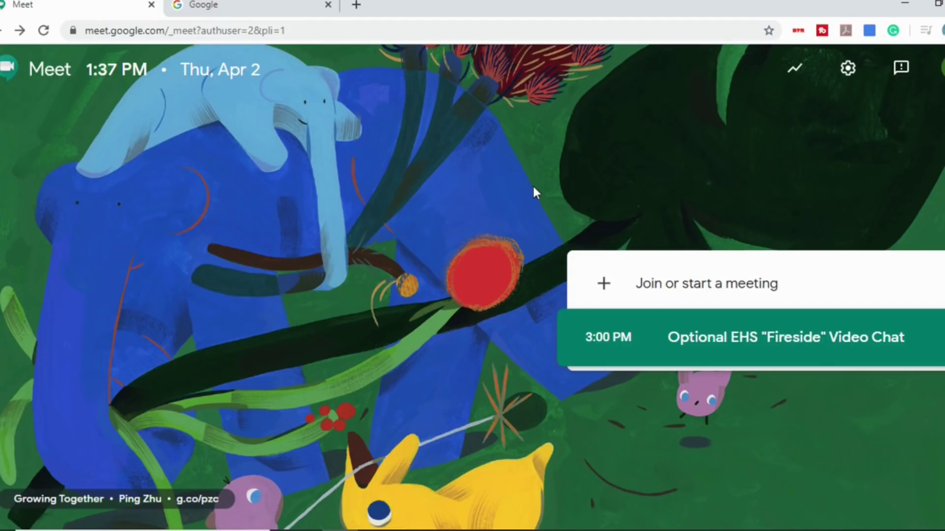
Load meet.google.com in the tab showing the Google homepage and close the other Meet tab.
click(196, 4)
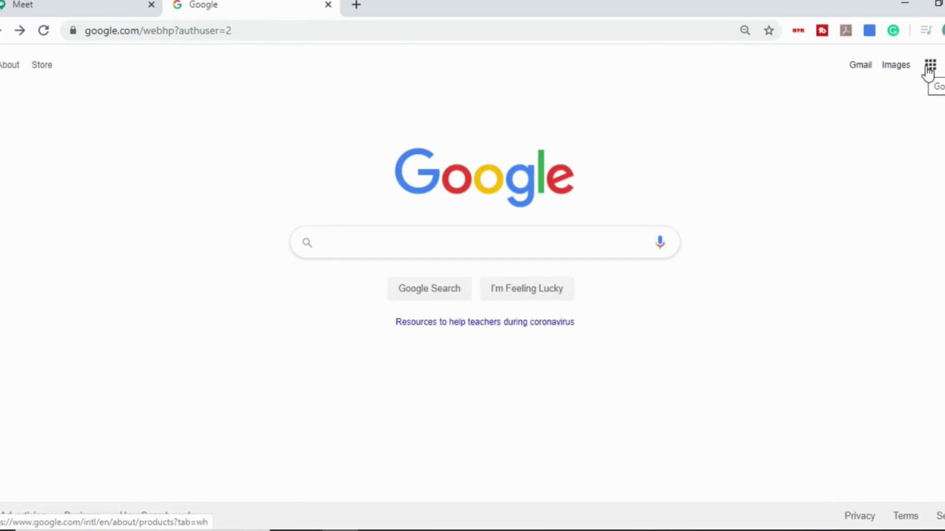
click(929, 69)
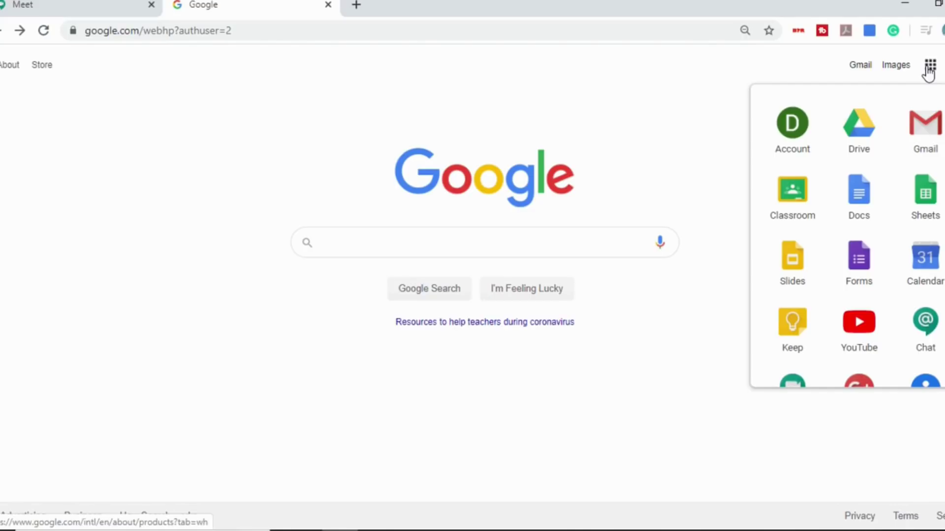
scroll(806, 266, down, 3)
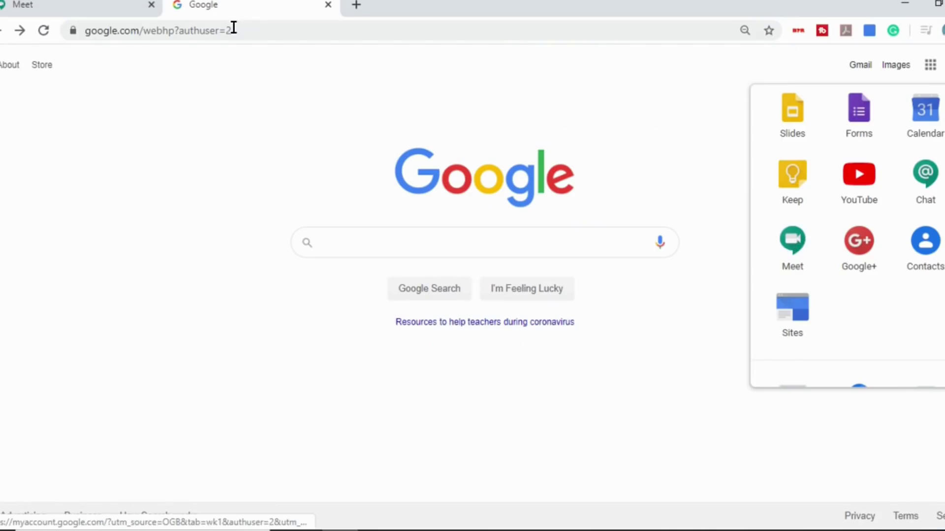
click(235, 28)
text(meet.)
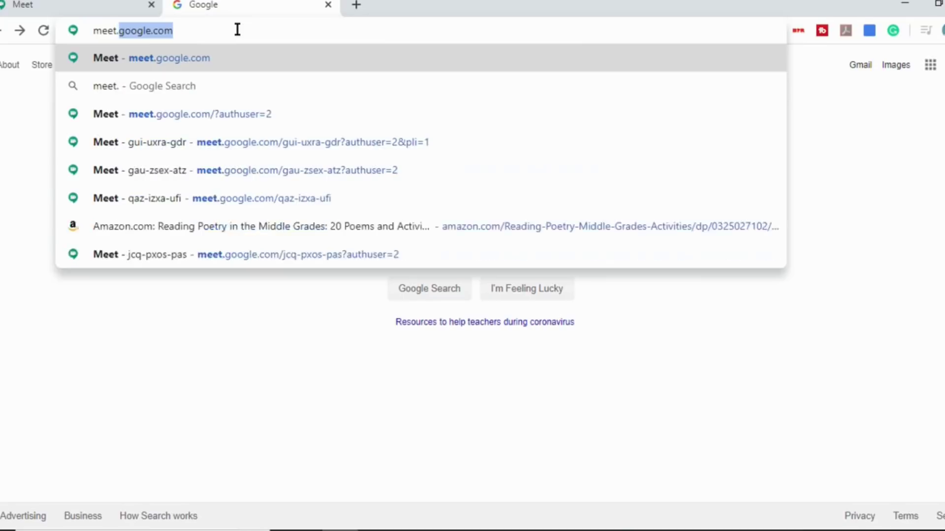
key(Return)
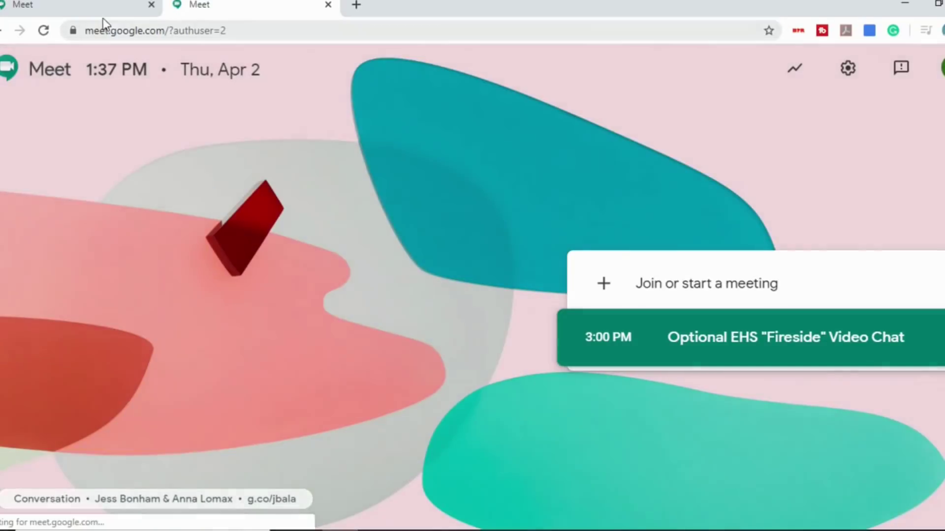
click(153, 6)
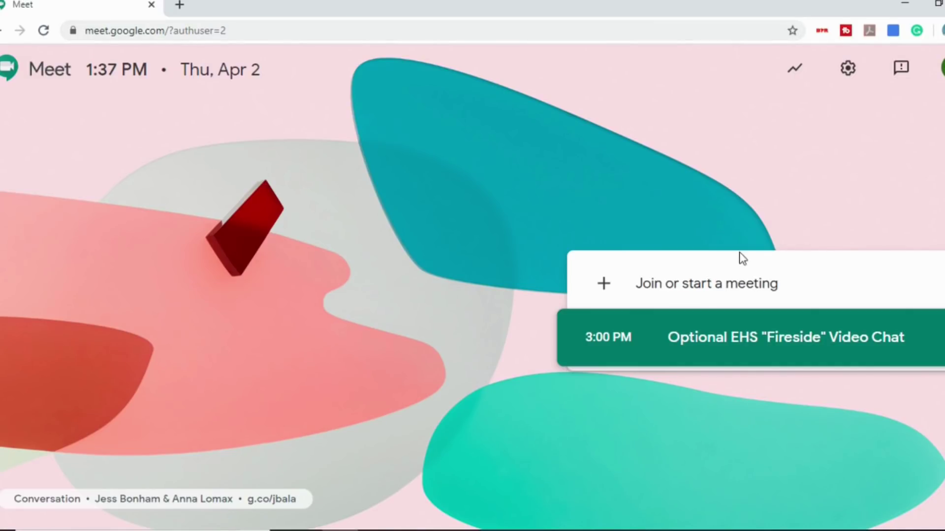
Start a meeting with the nickname Edtech and join it with the camera turned off.
click(660, 294)
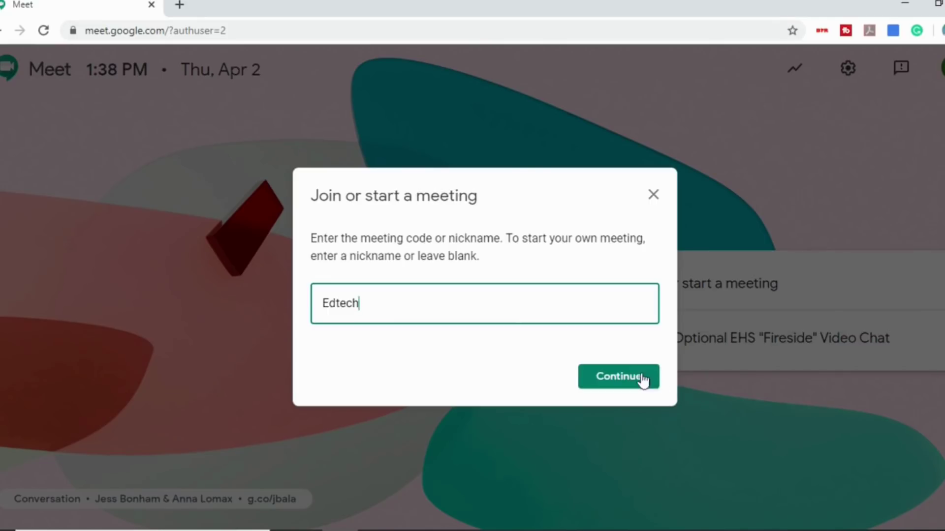
text(Edtech)
click(619, 377)
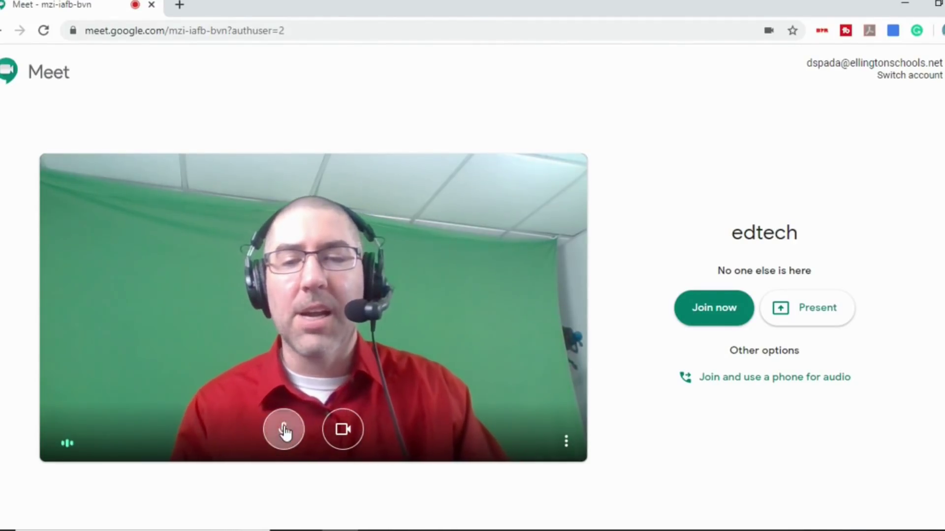
click(344, 432)
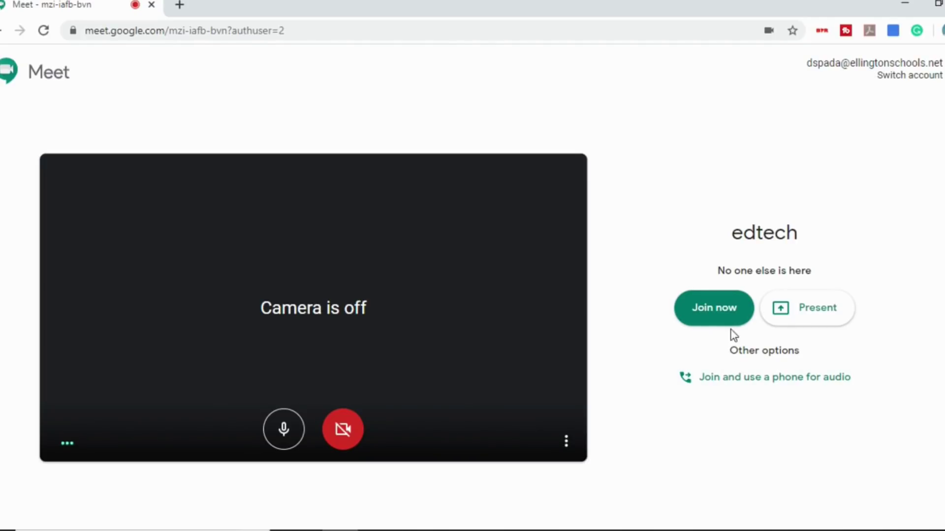
click(723, 317)
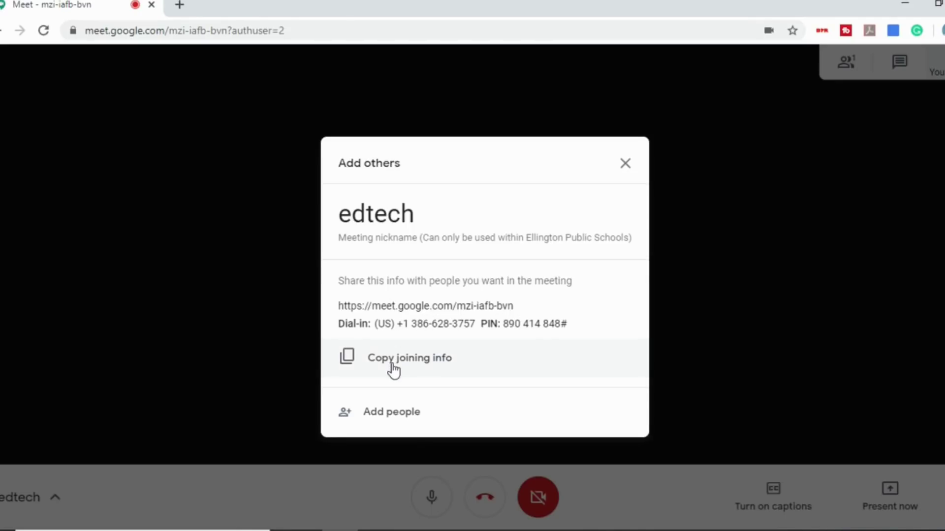
View the invite and phone call options for adding people to the meeting.
click(392, 412)
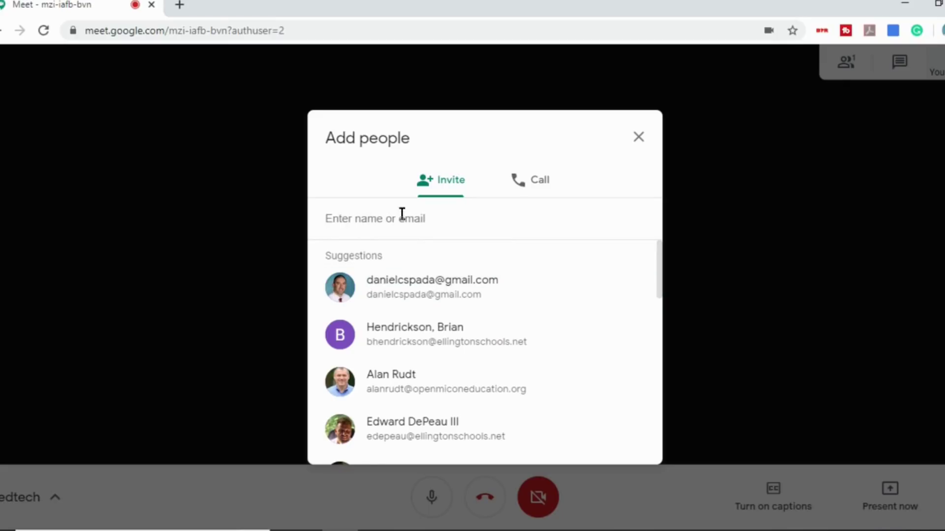
click(544, 191)
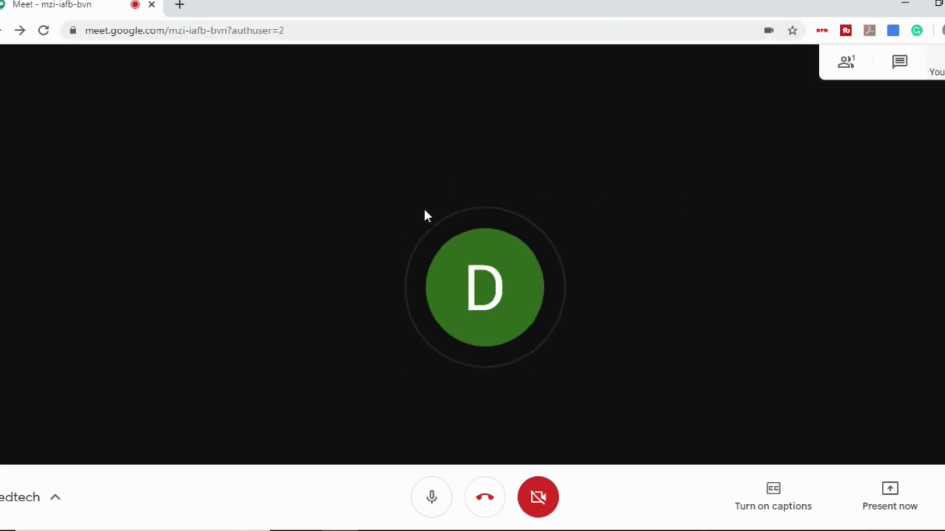
Mute and unmute the microphone, and turn the live captions on and off again.
click(432, 502)
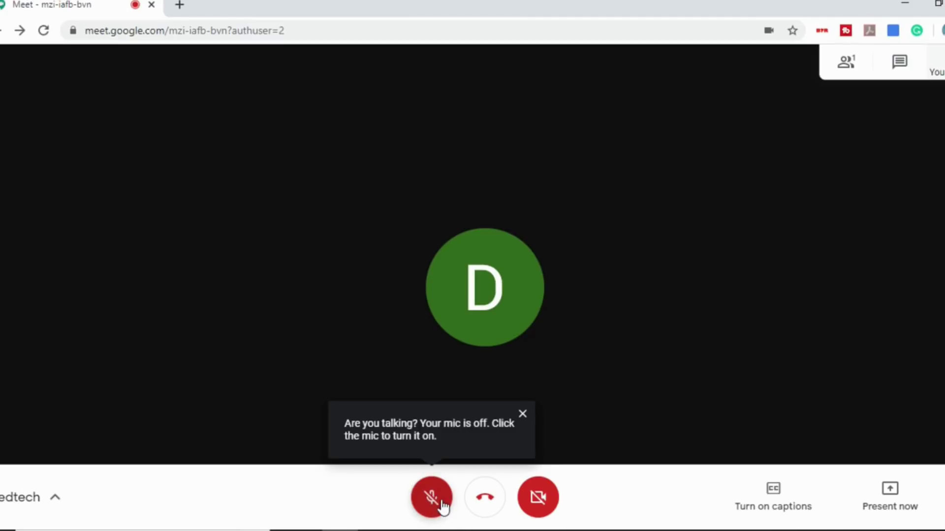
click(442, 502)
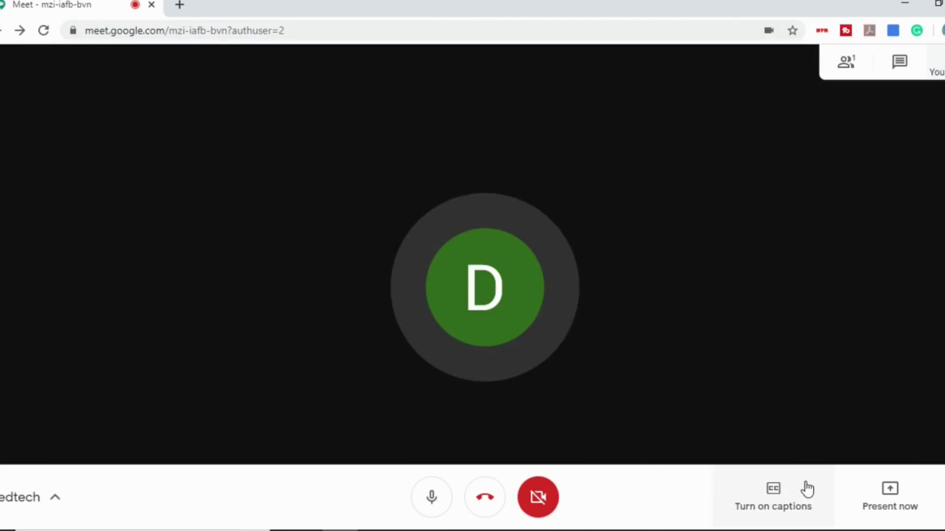
click(779, 498)
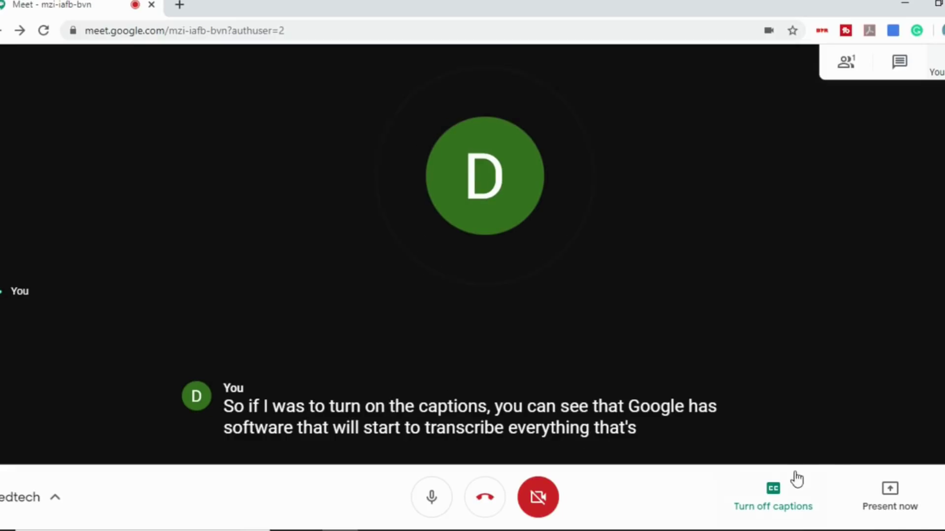
click(772, 494)
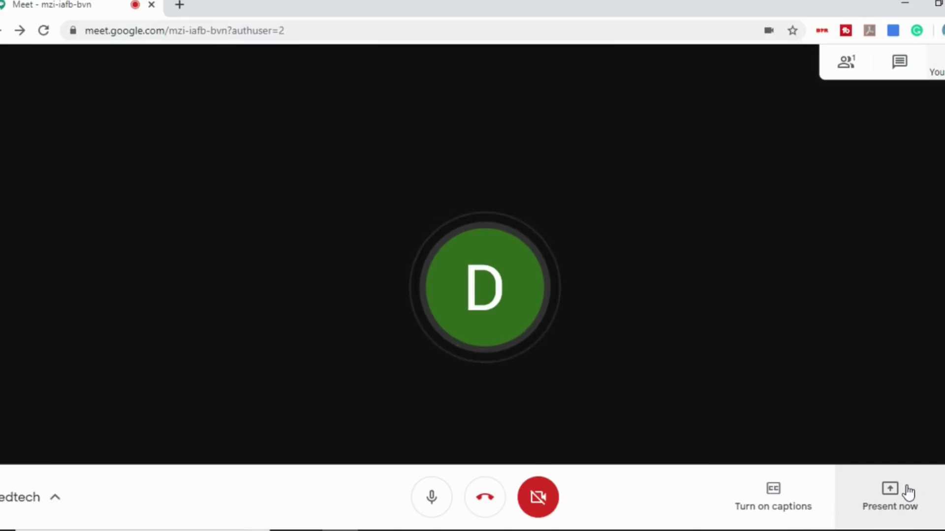
Present the entire screen to the meeting and stop sharing it.
click(890, 490)
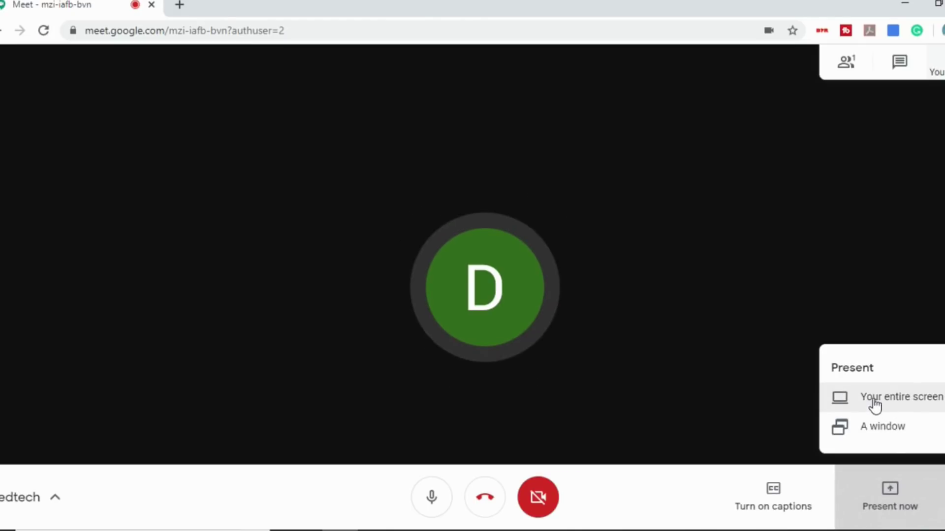
click(906, 404)
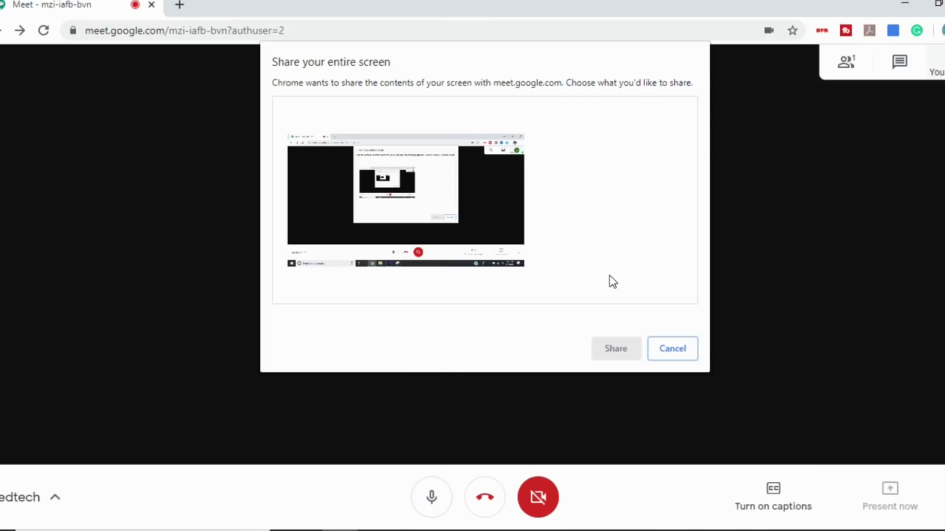
click(356, 169)
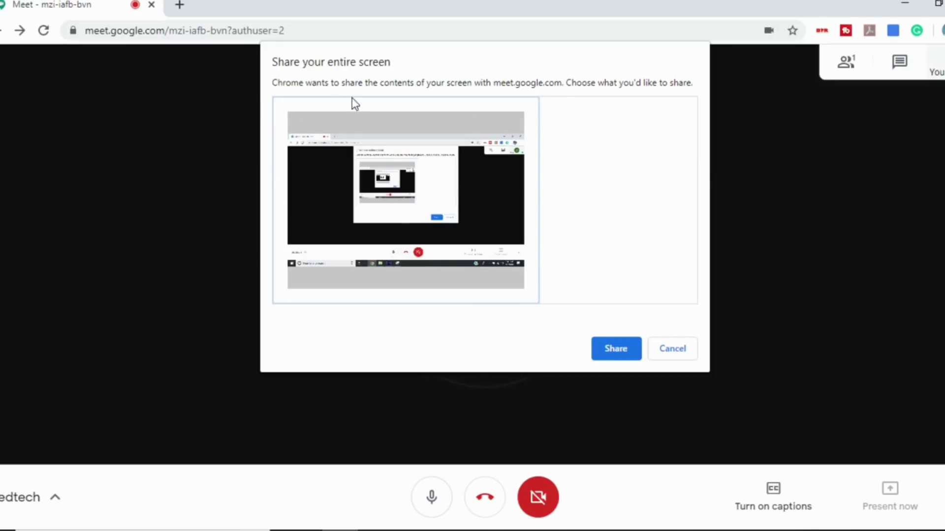
click(616, 350)
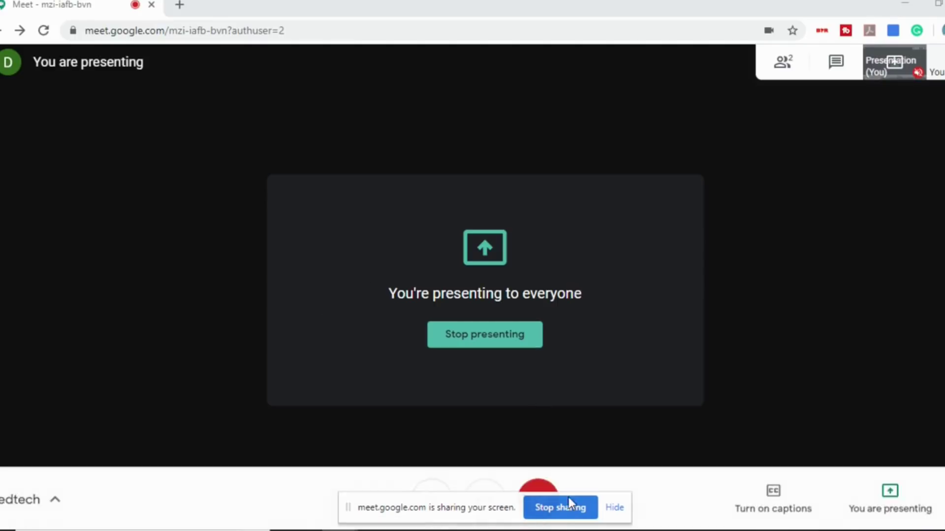
click(568, 504)
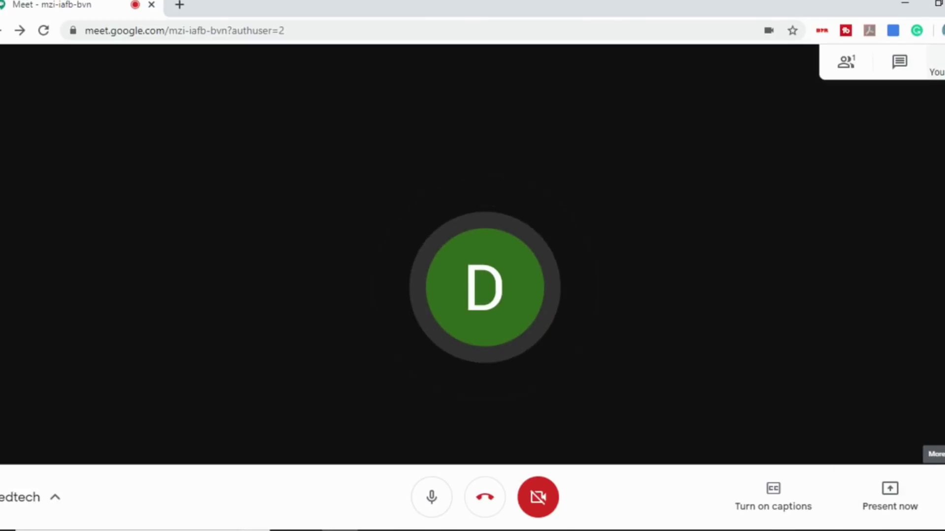
Start recording the meeting and accept the participant consent notice.
click(941, 497)
click(869, 197)
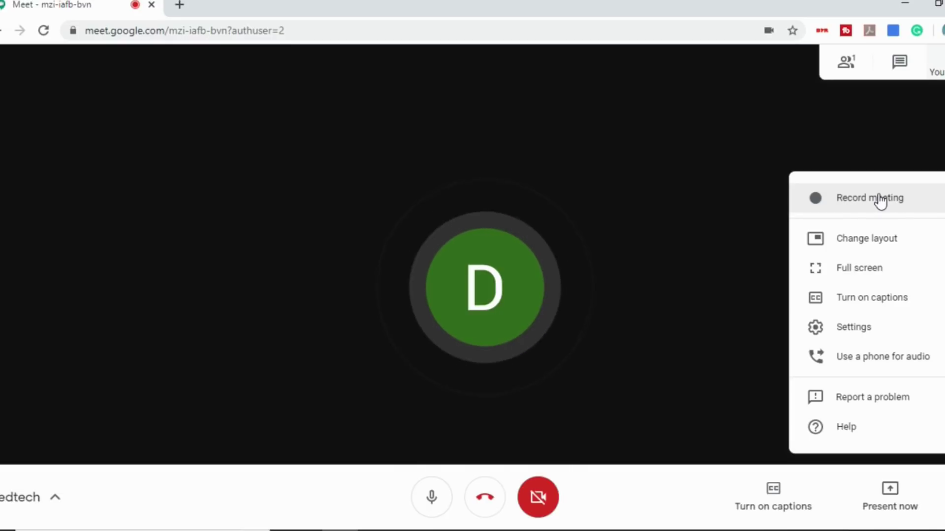
click(881, 199)
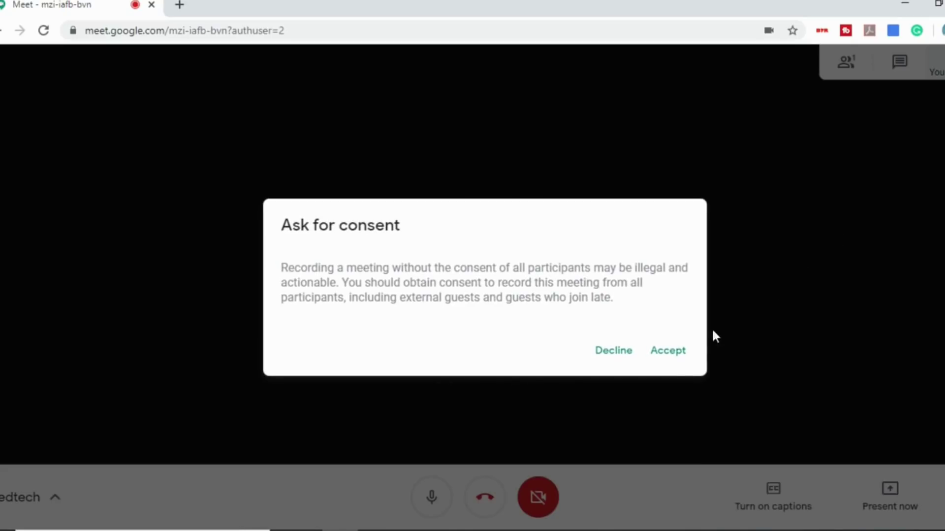
click(679, 355)
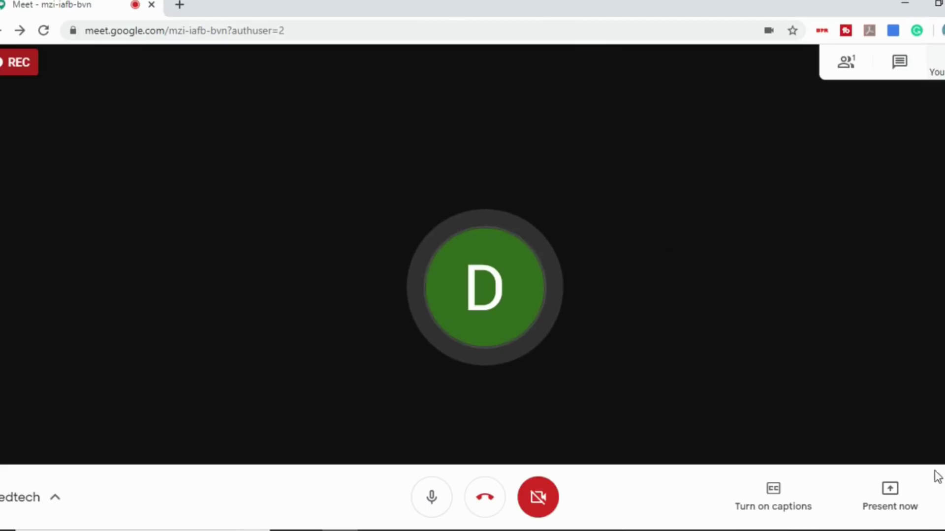
Stop recording the meeting and confirm the stop.
click(937, 495)
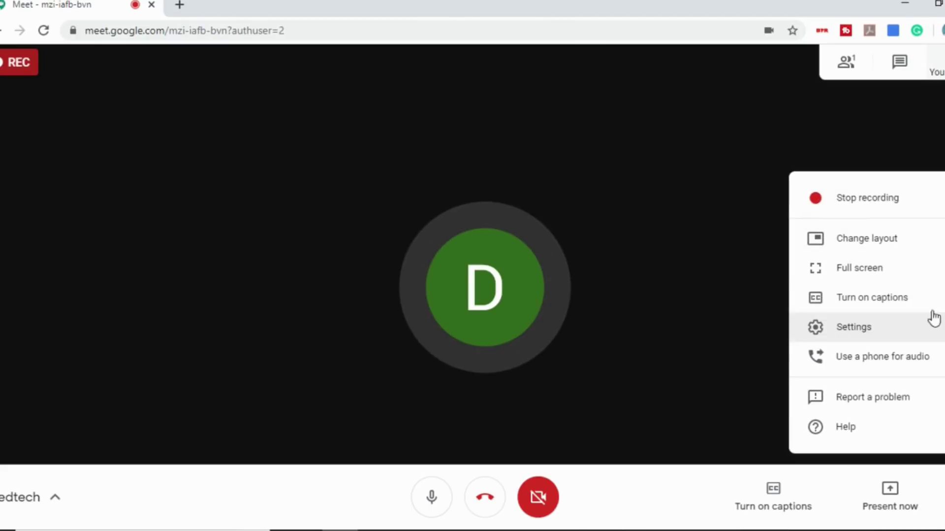
click(879, 199)
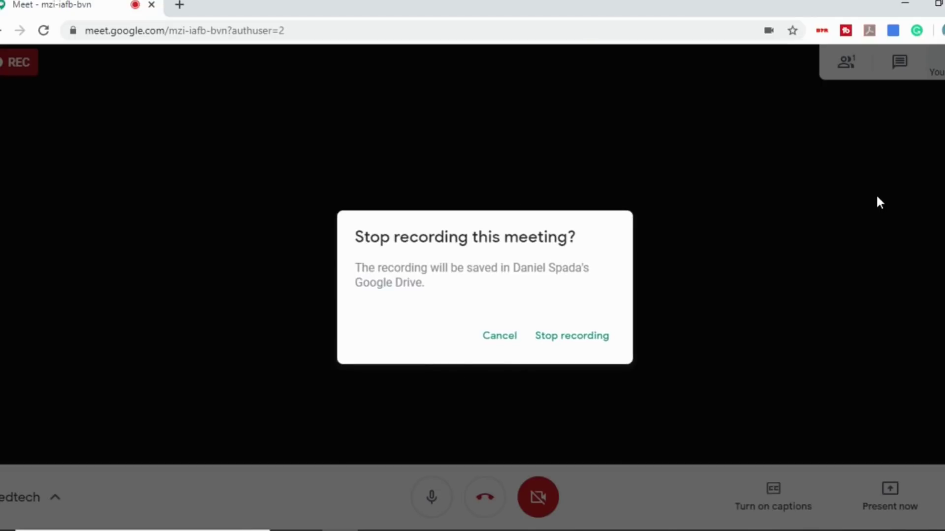
click(586, 336)
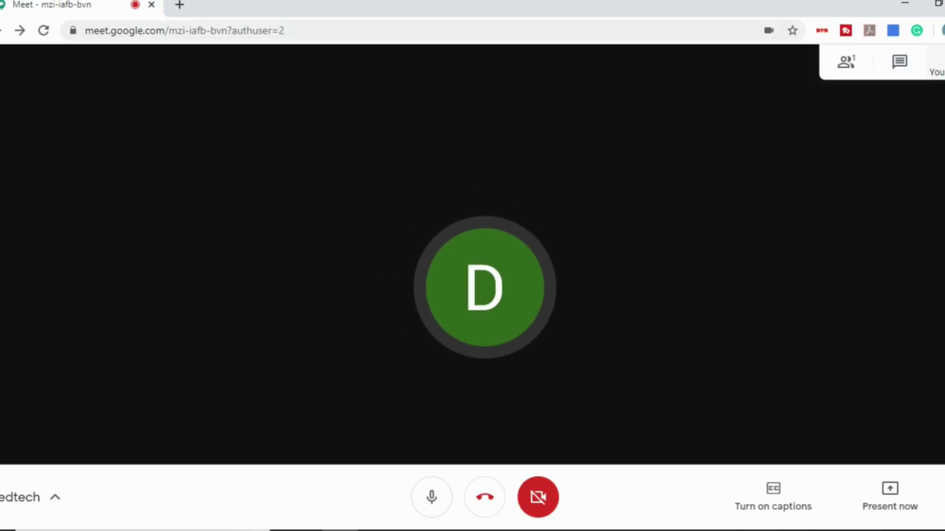
View the available meeting layouts and close the layout choices without picking a different one.
click(941, 497)
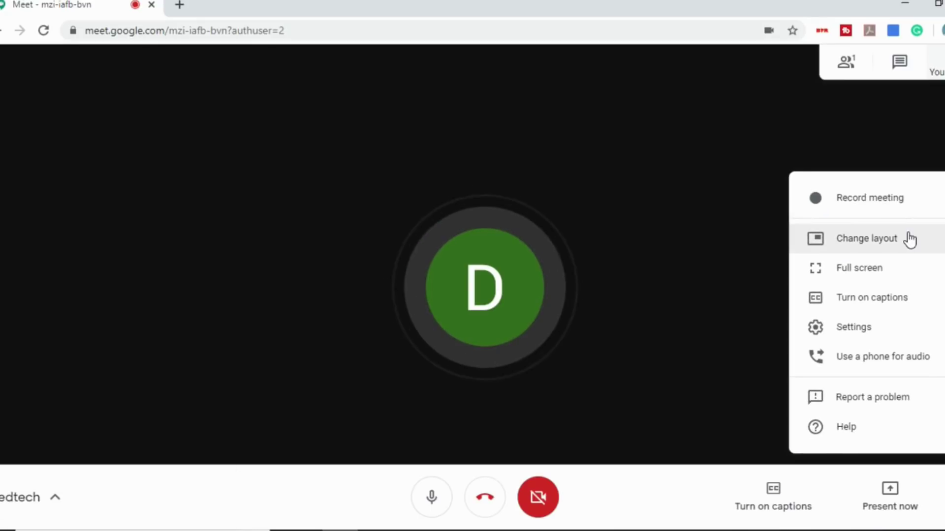
click(866, 238)
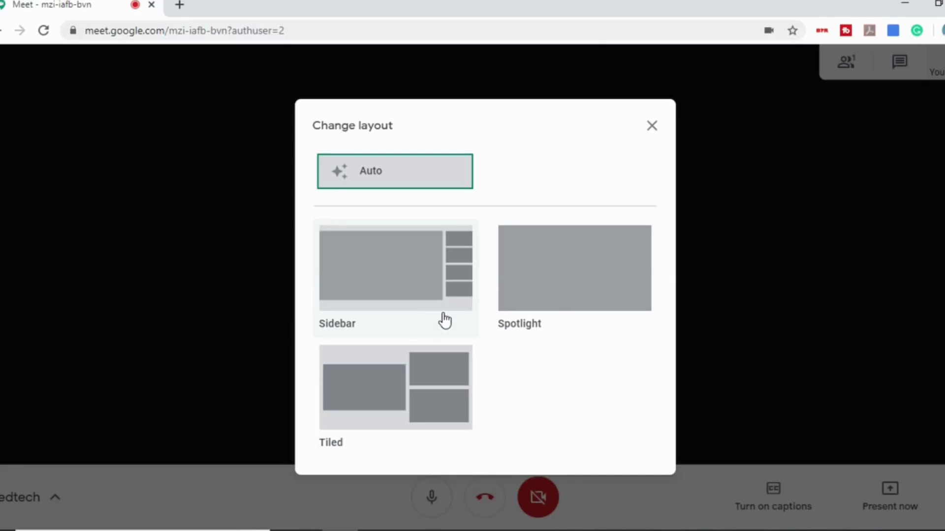
click(653, 128)
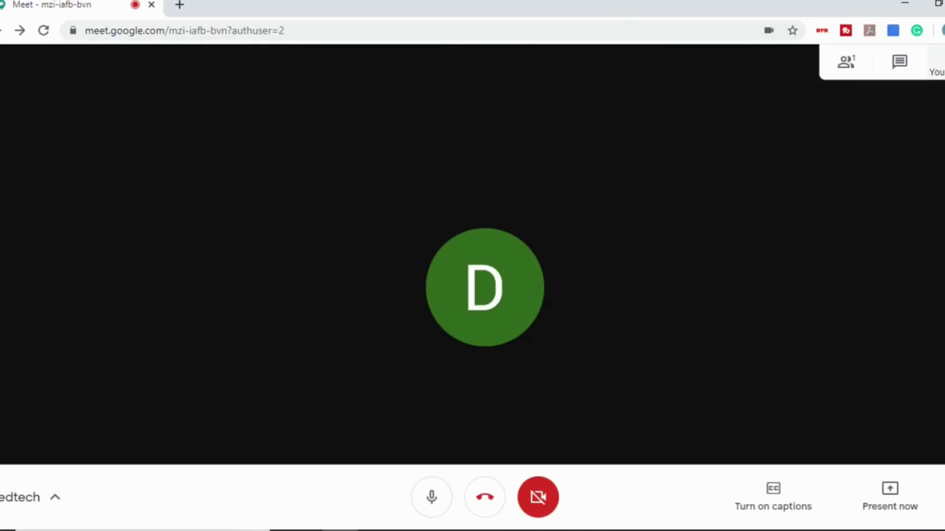
Review the meeting's audio and video settings, and look over the remaining meeting options.
click(938, 497)
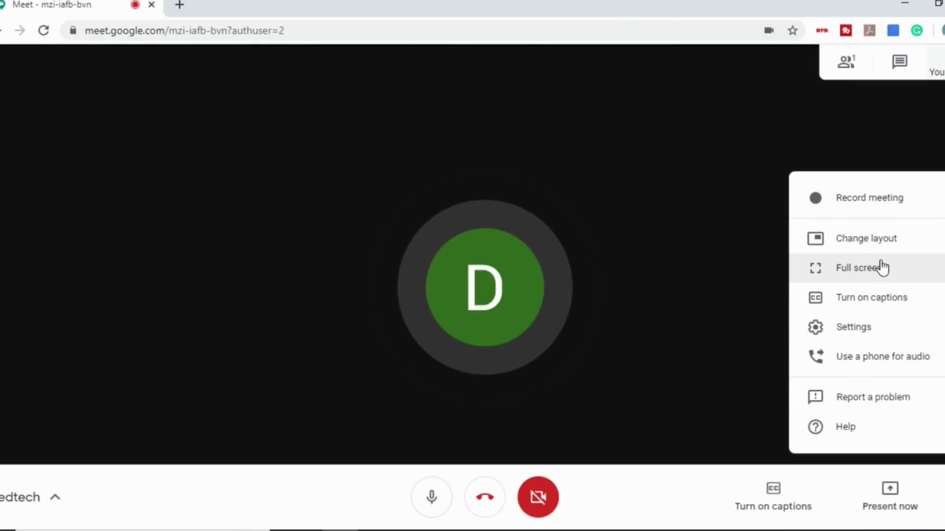
click(862, 329)
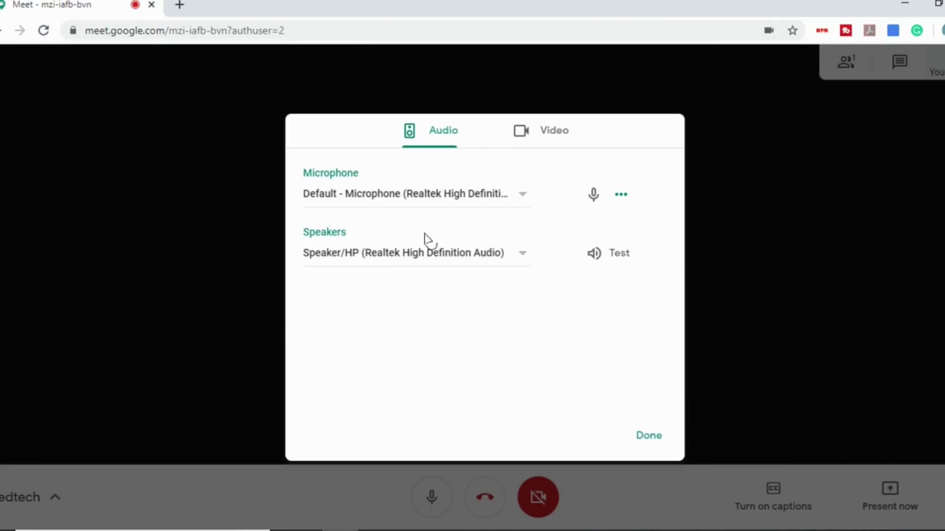
click(542, 131)
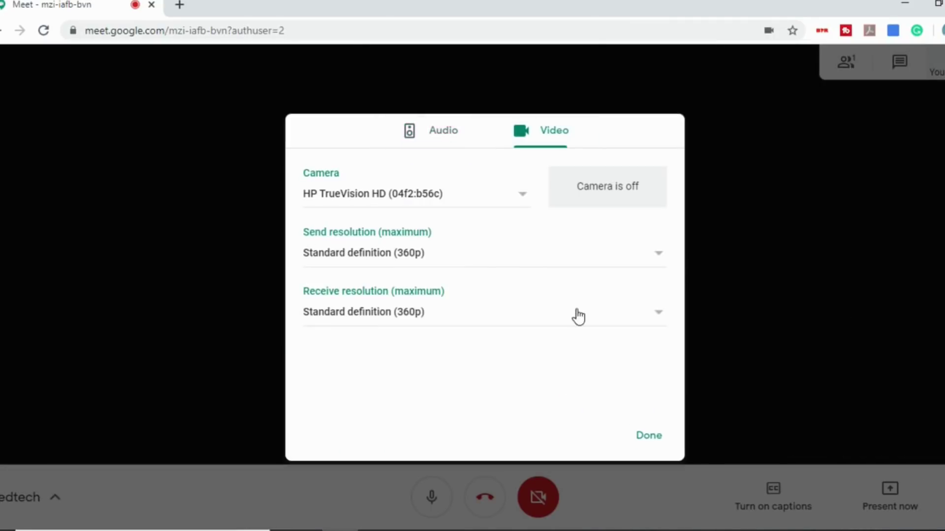
click(640, 435)
click(937, 497)
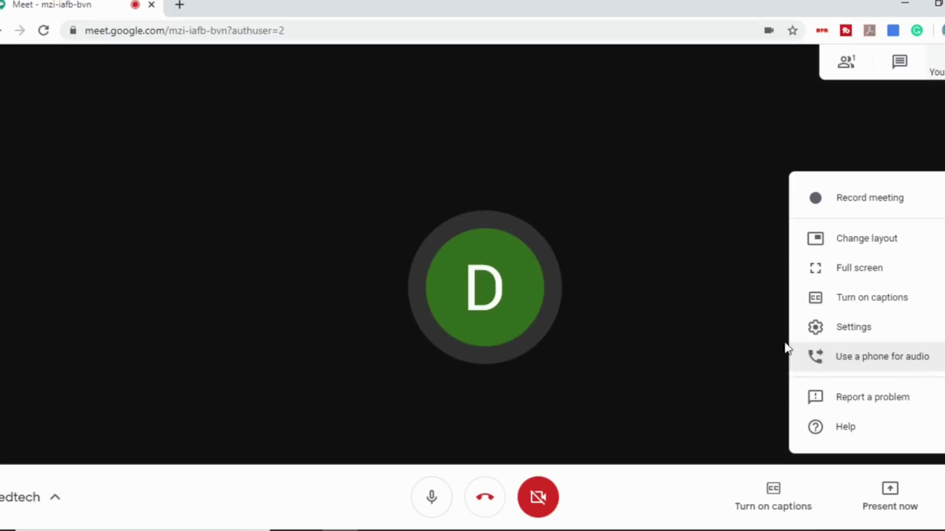
click(699, 187)
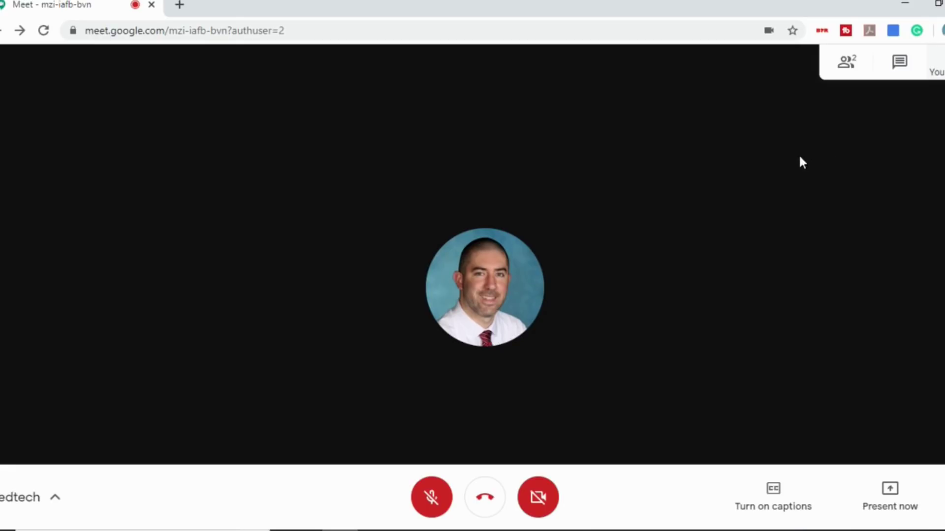
Show the other participant's controls in the people list, and pin and unpin that participant's video.
click(846, 68)
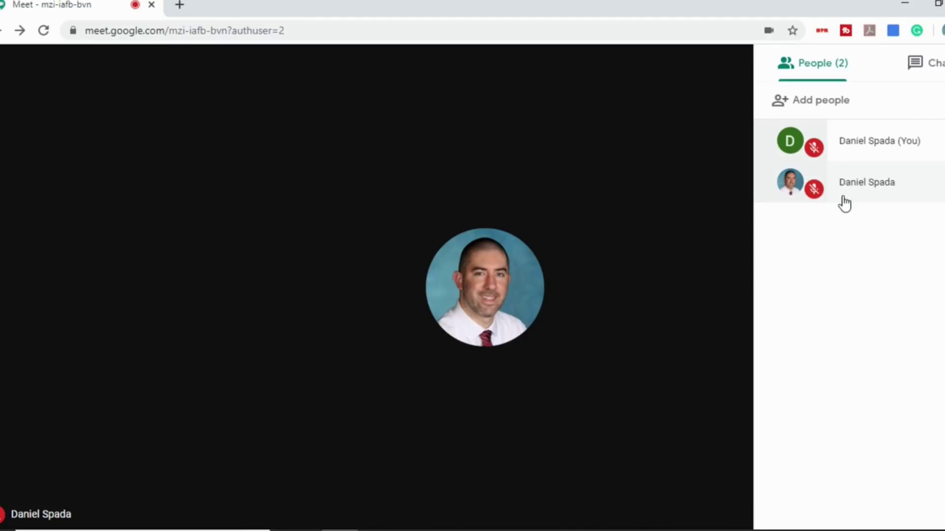
click(924, 185)
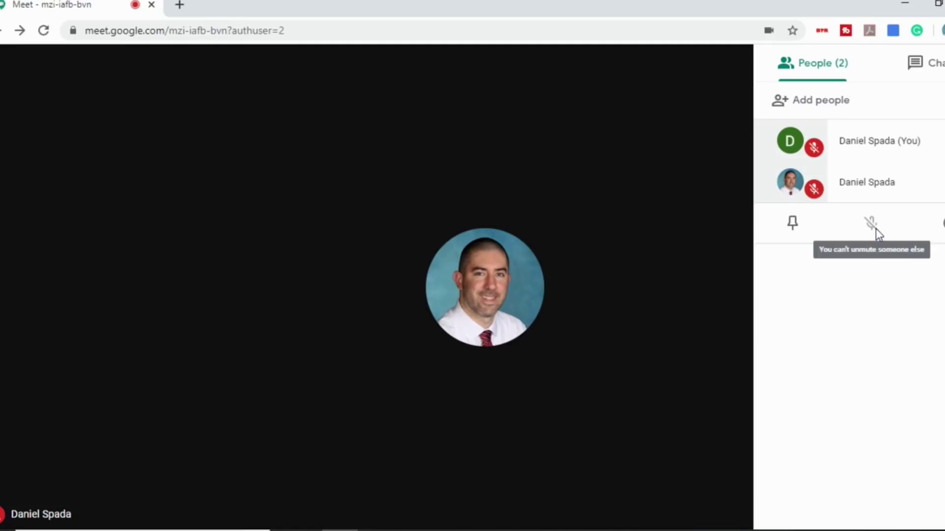
click(793, 225)
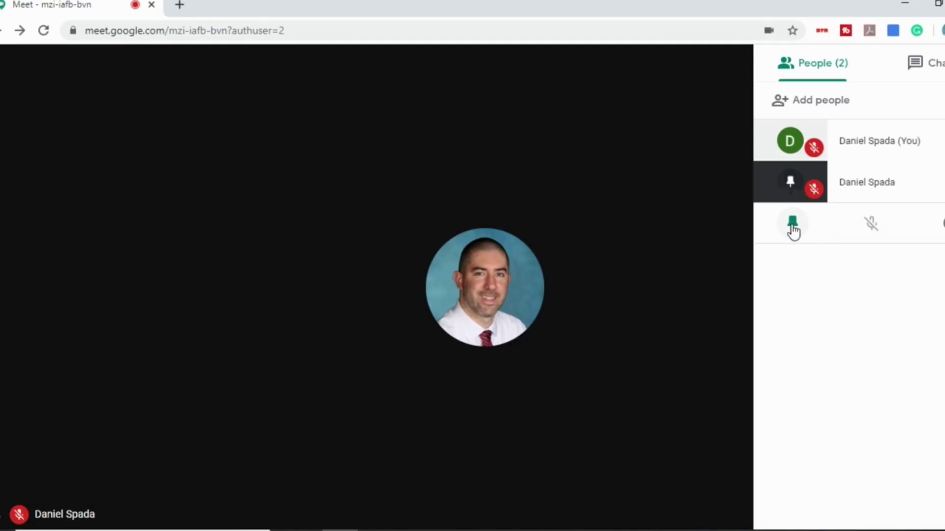
click(794, 228)
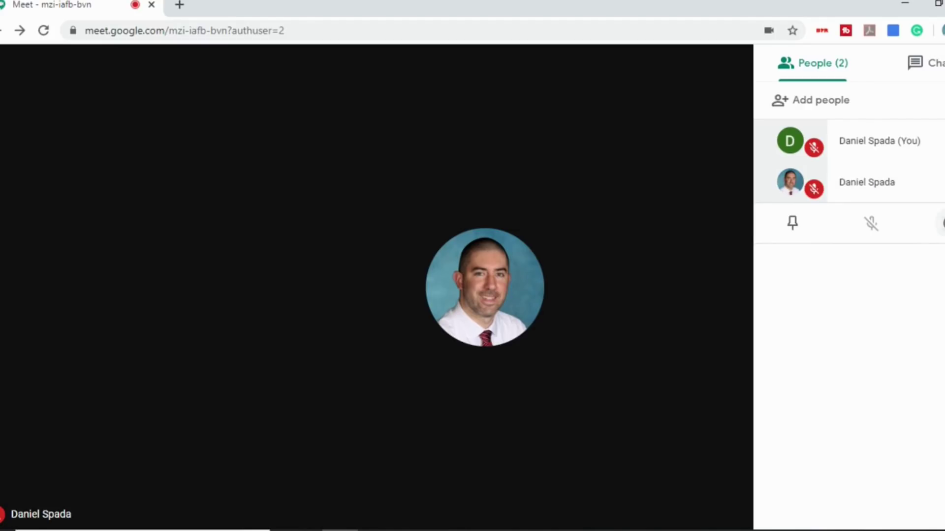
Remove the other participant from the meeting and deny their request to rejoin.
click(943, 224)
click(544, 310)
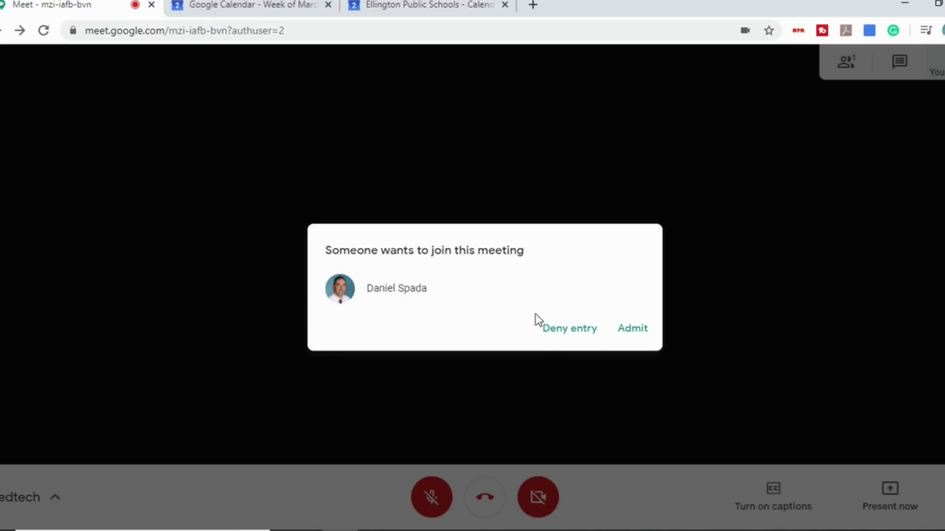
click(565, 337)
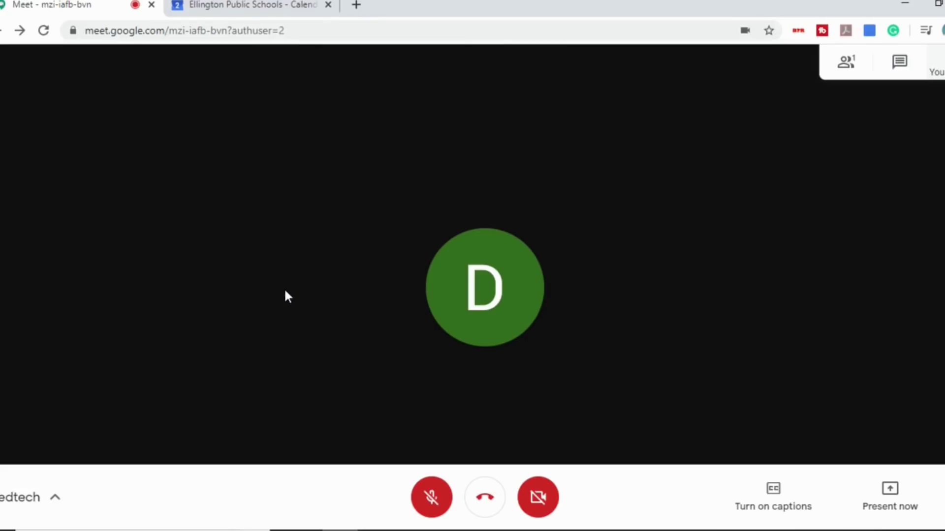
Switch to Google Calendar, create an event titled Edtech on Apr 2, 2020, 2:00pm to 3:00pm, and add Hangouts Meet conferencing.
click(260, 5)
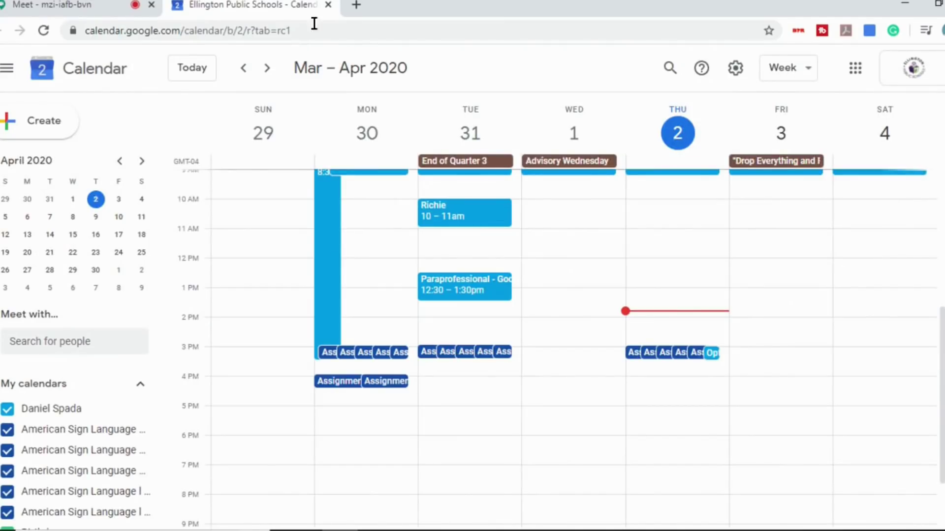
click(650, 325)
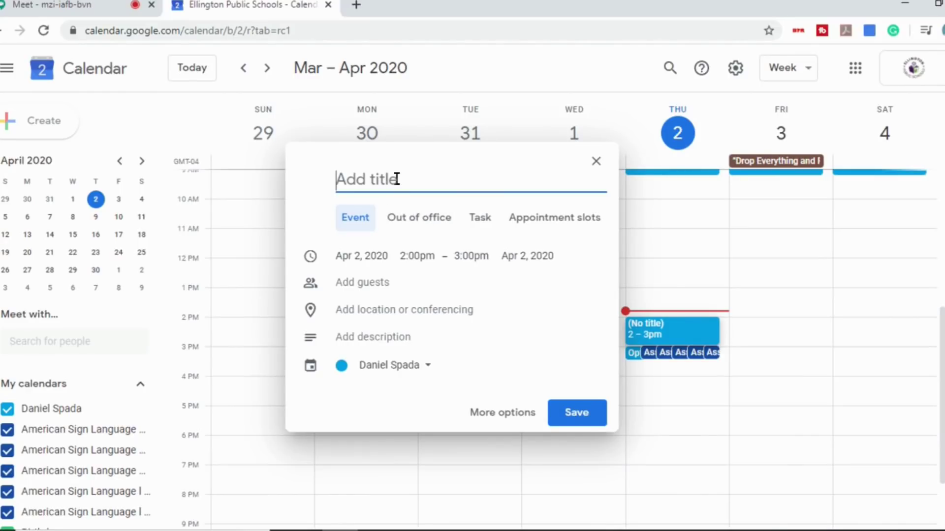
text(Edtech)
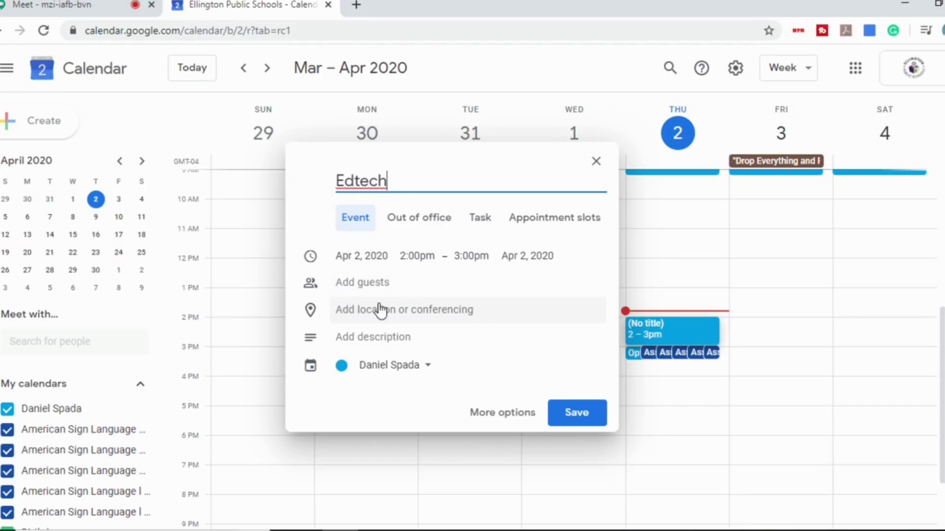
click(443, 317)
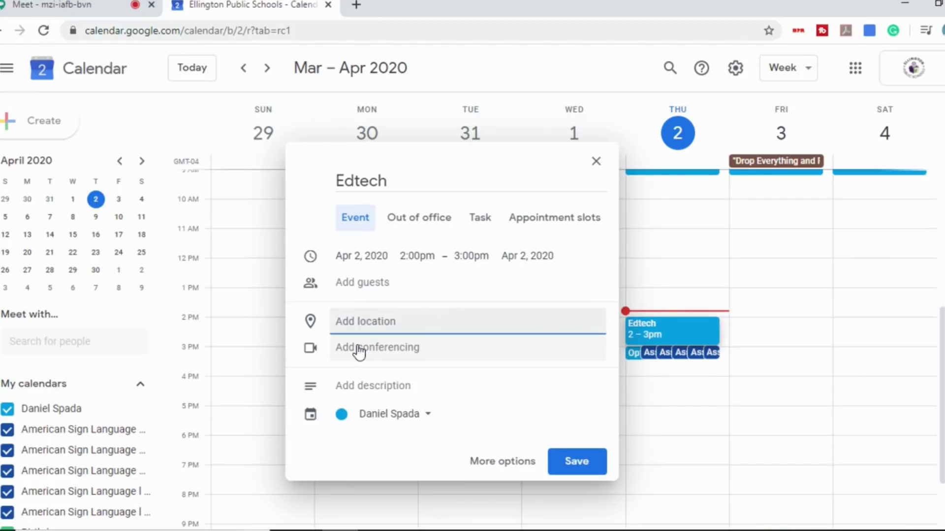
click(356, 349)
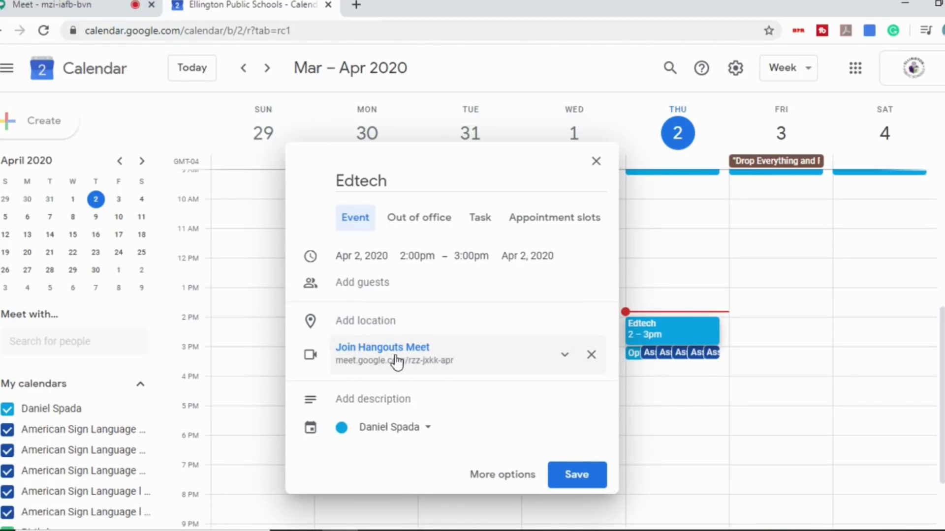
Expand the Edtech event's conferencing details and open the meeting ID for editing.
click(567, 358)
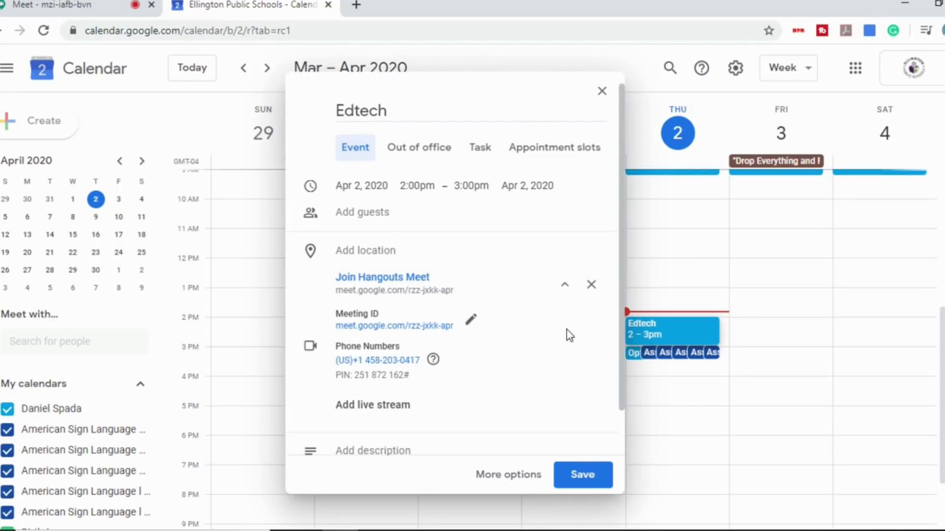
mouse_move(561, 316)
click(470, 321)
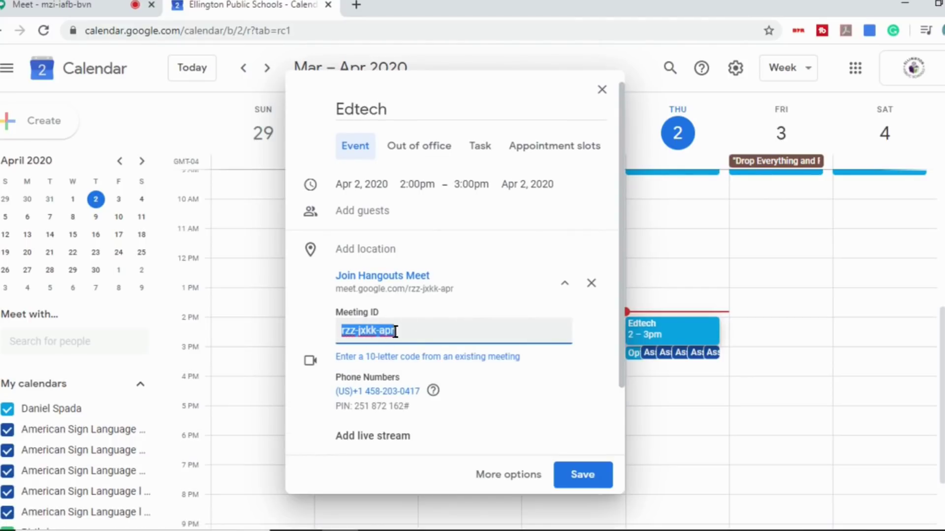
click(433, 332)
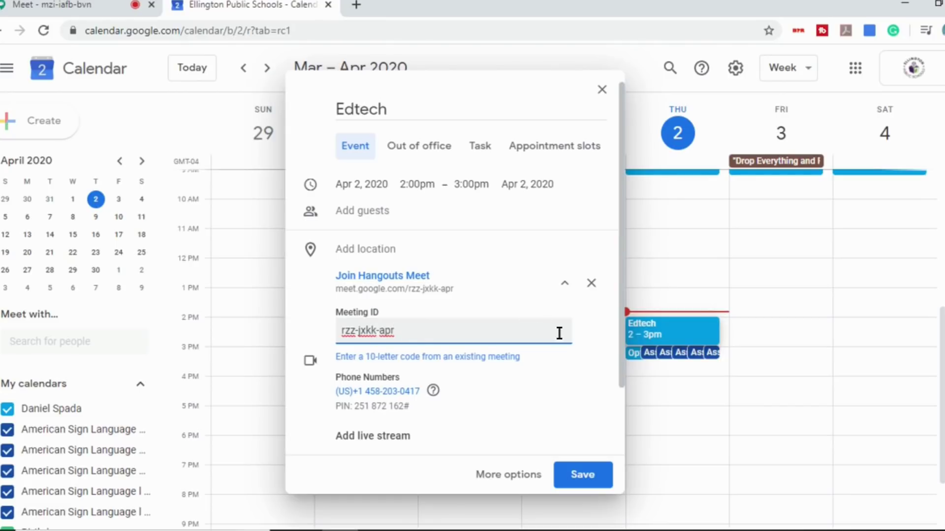
click(595, 361)
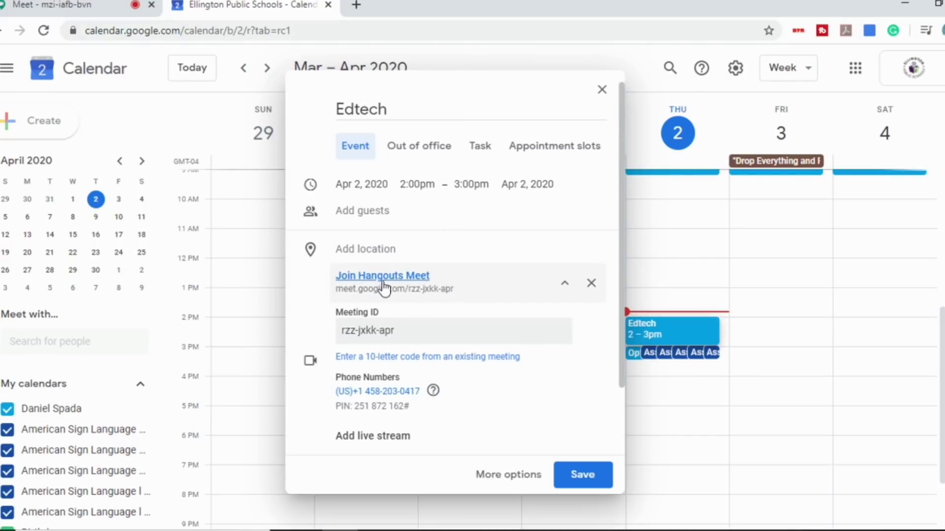
Collapse and re-expand the conferencing details, and open the event's Join Hangouts Meet link.
click(402, 286)
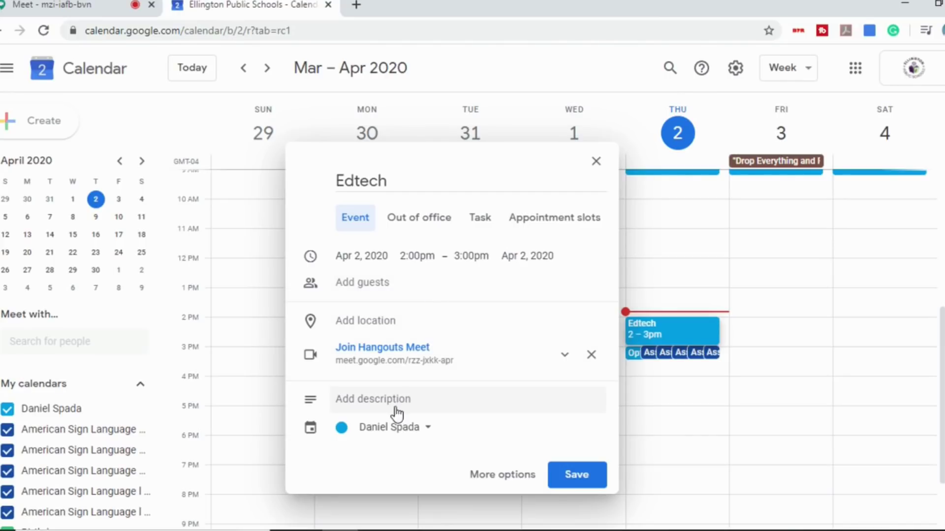
click(393, 377)
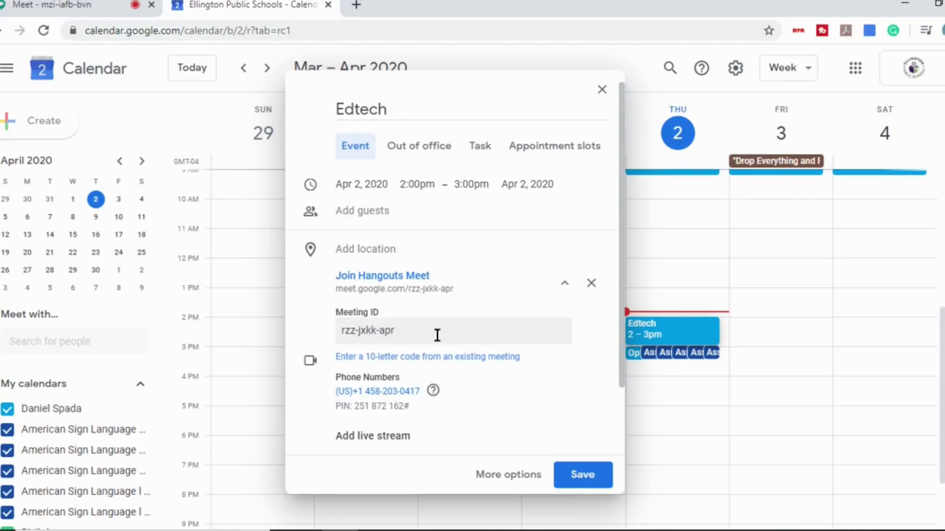
click(391, 278)
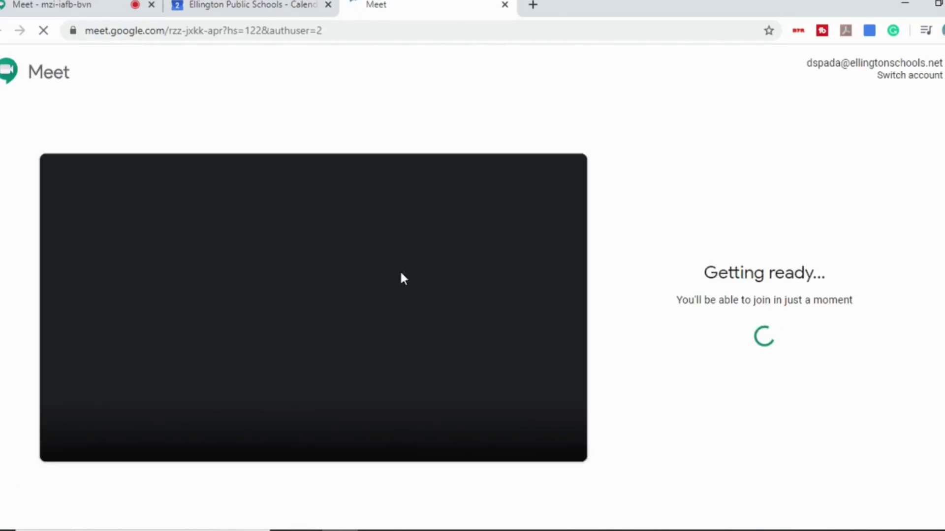